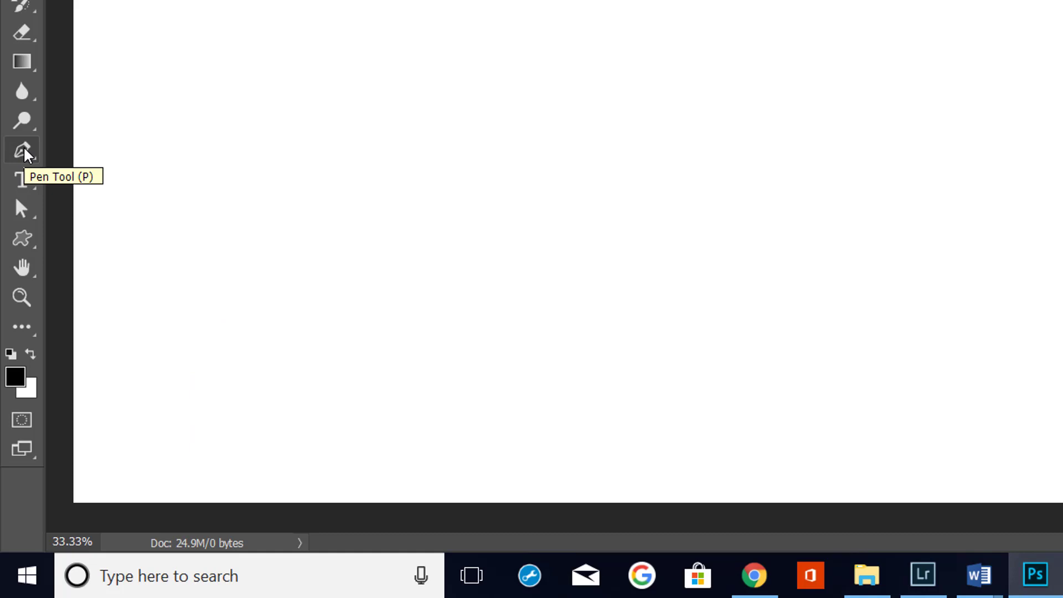
Step: Show the Pen tool flyout with the Pen, Freeform, Curvature and anchor-point tools
right_click(27, 154)
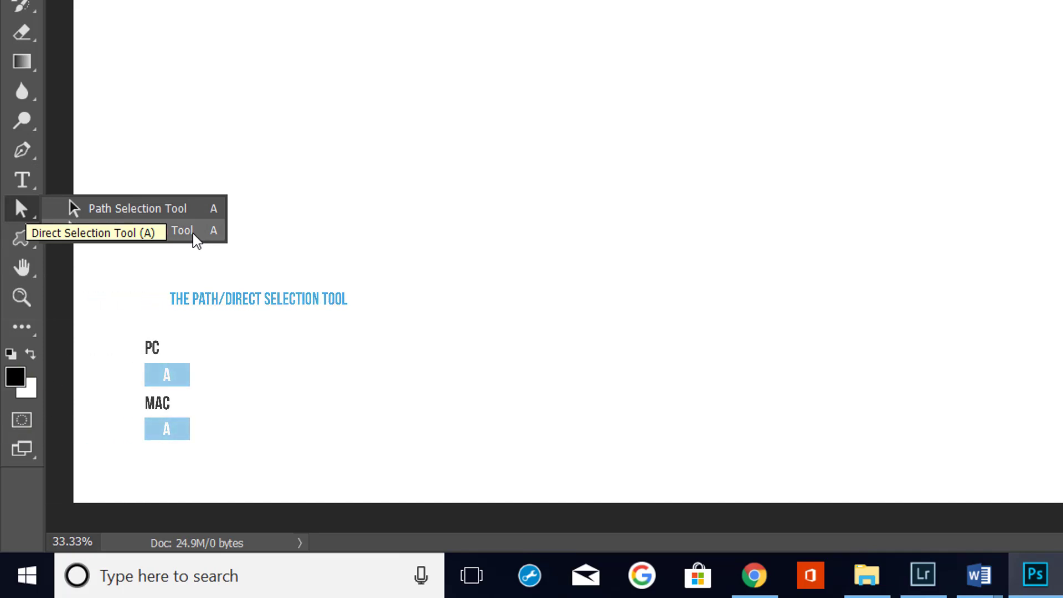
left_click(194, 234)
left_click(24, 149)
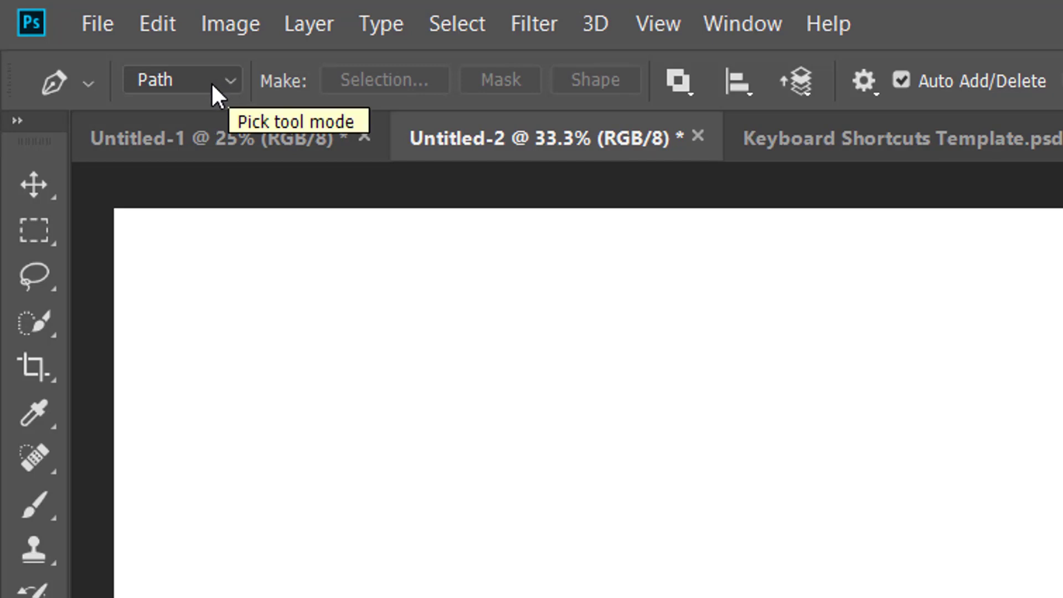
Step: Set the Pen tool's drawing mode to Path in the options bar
left_click(227, 77)
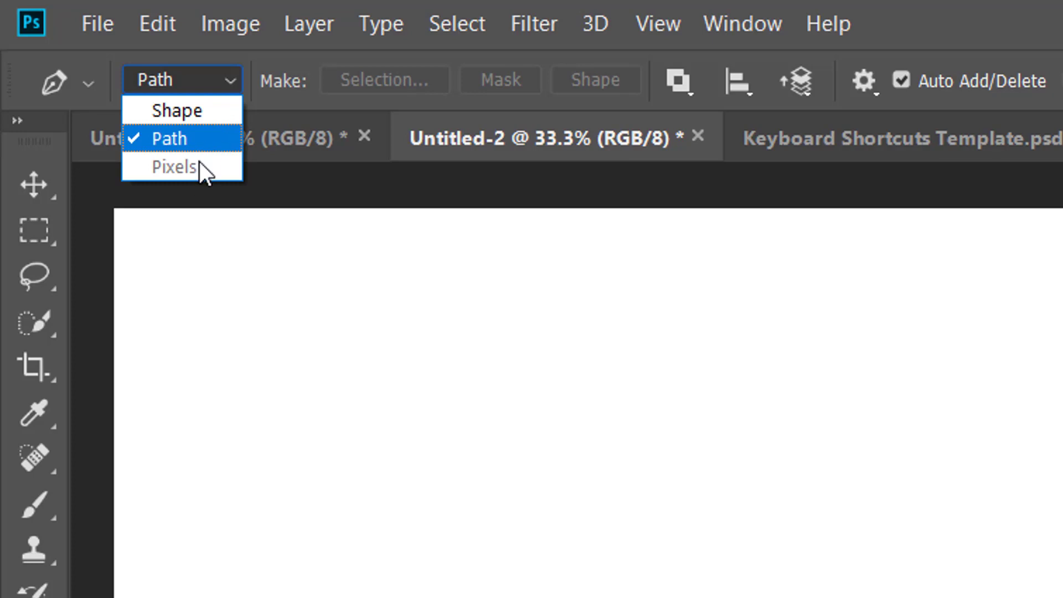
left_click(220, 145)
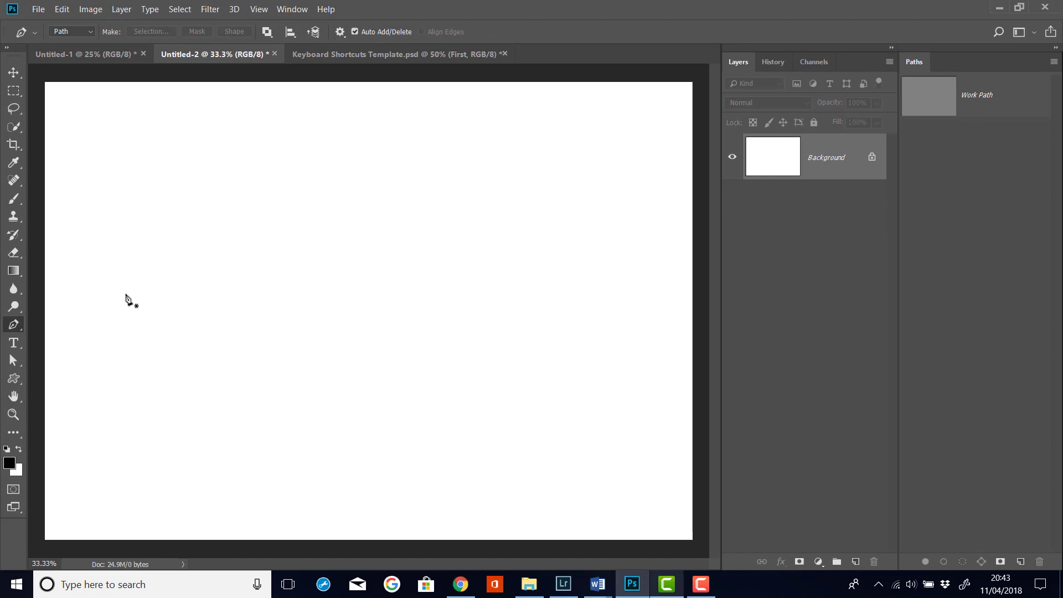
Step: Draw a straight diagonal segment from a lower-left anchor to an upper-right anchor
left_click(126, 294)
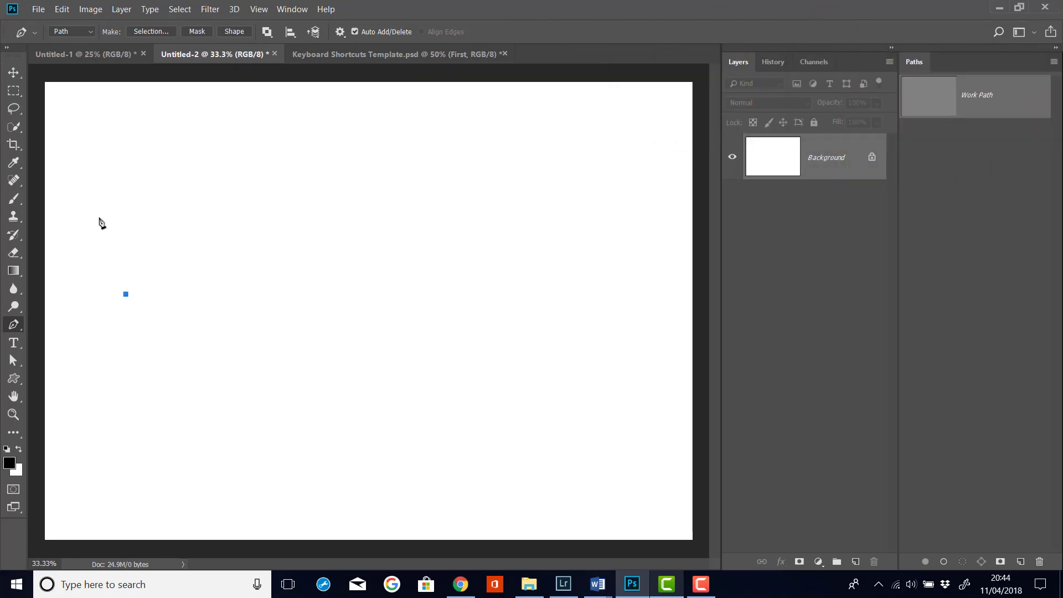
left_click(288, 10)
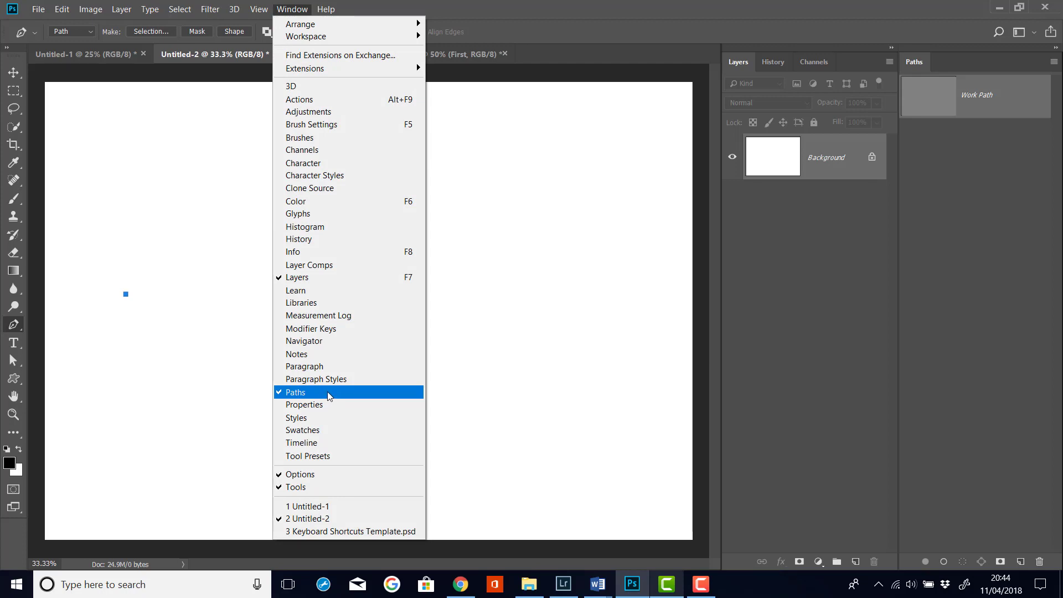
mouse_move(325, 8)
left_click(556, 5)
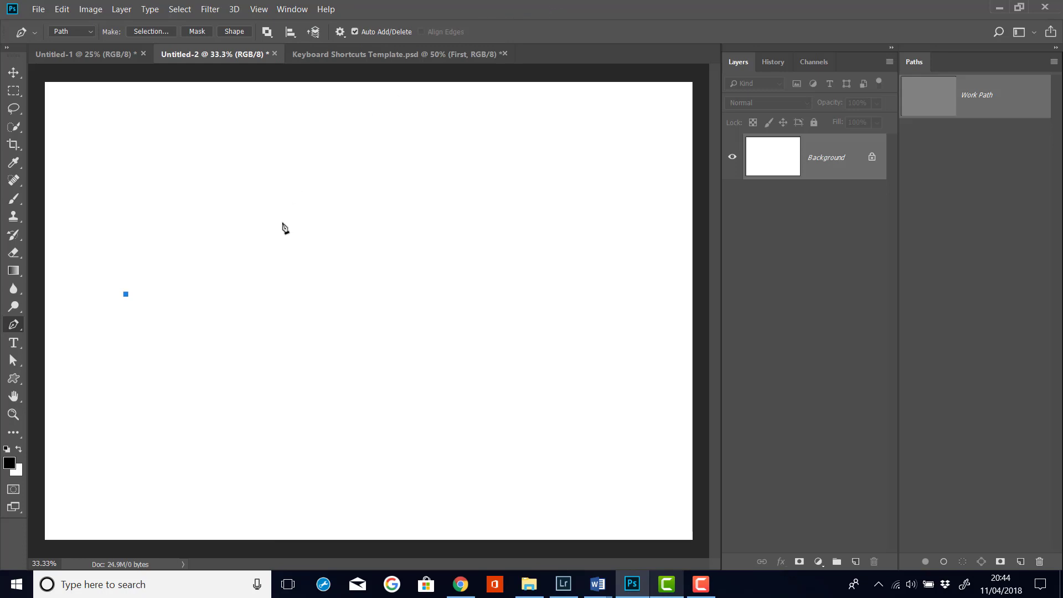
left_click(257, 202)
Step: Reselect Work Path and drag the straight segment up and left with Path Selection
left_click(976, 200)
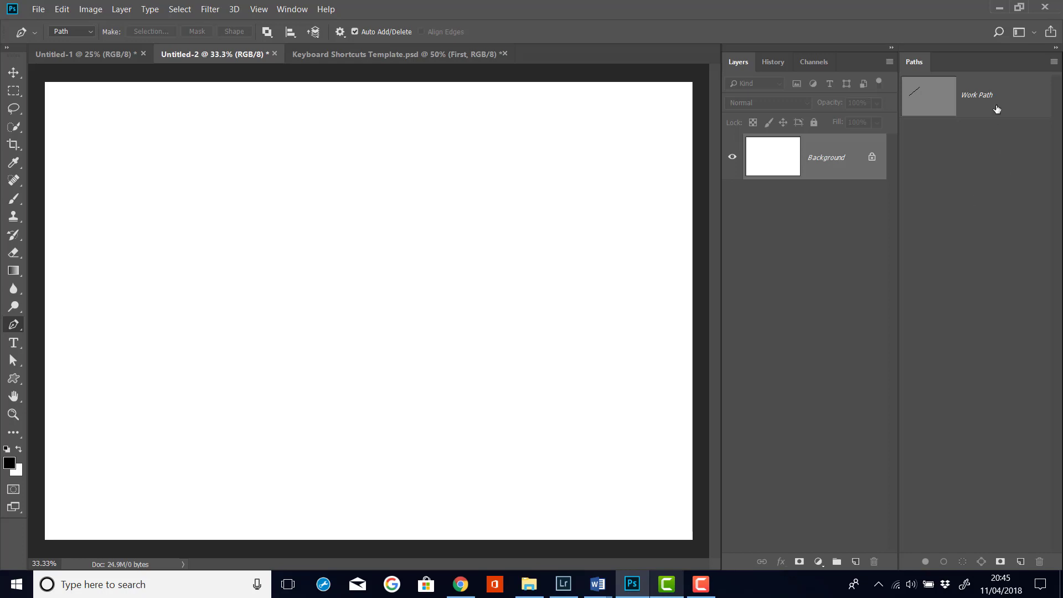
left_click(1015, 110)
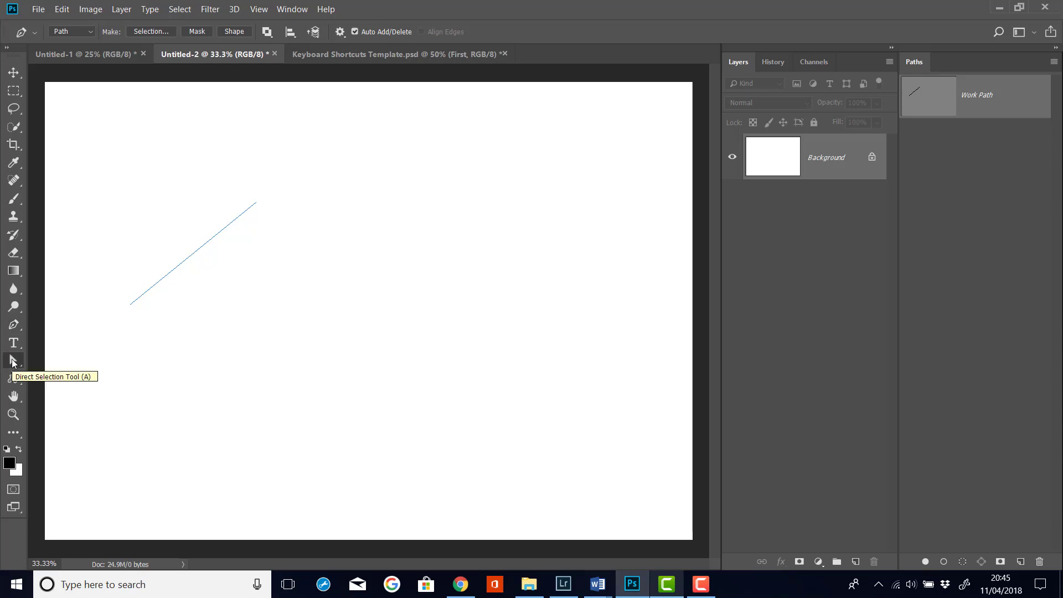
left_click_drag(13, 363, 103, 360)
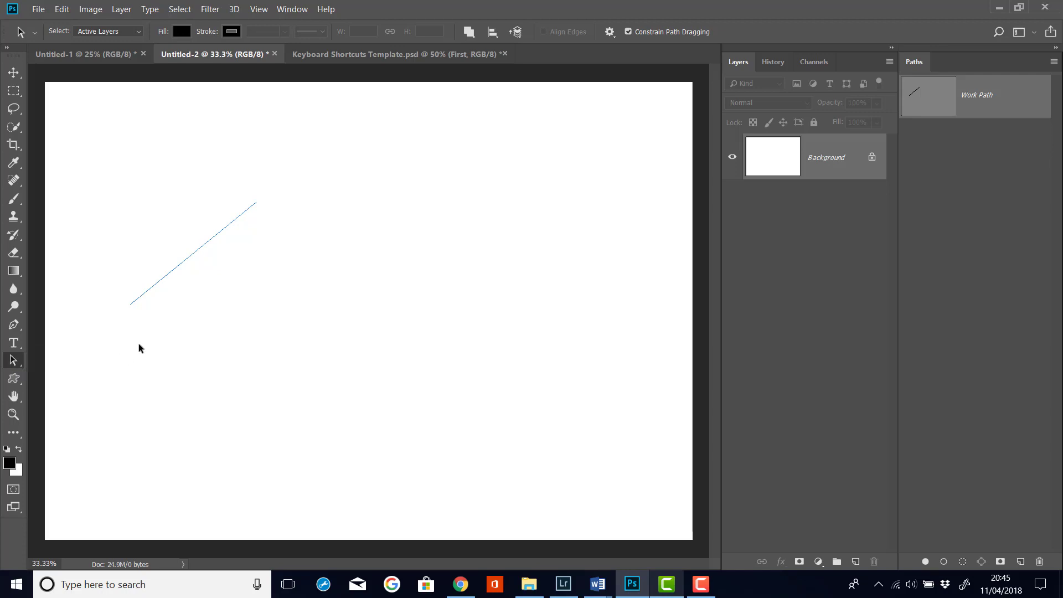
left_click(191, 255)
left_click_drag(201, 252, 174, 237)
Step: Using the Direct Selection Tool, drag the upper end anchor higher and to the right
left_click(14, 360)
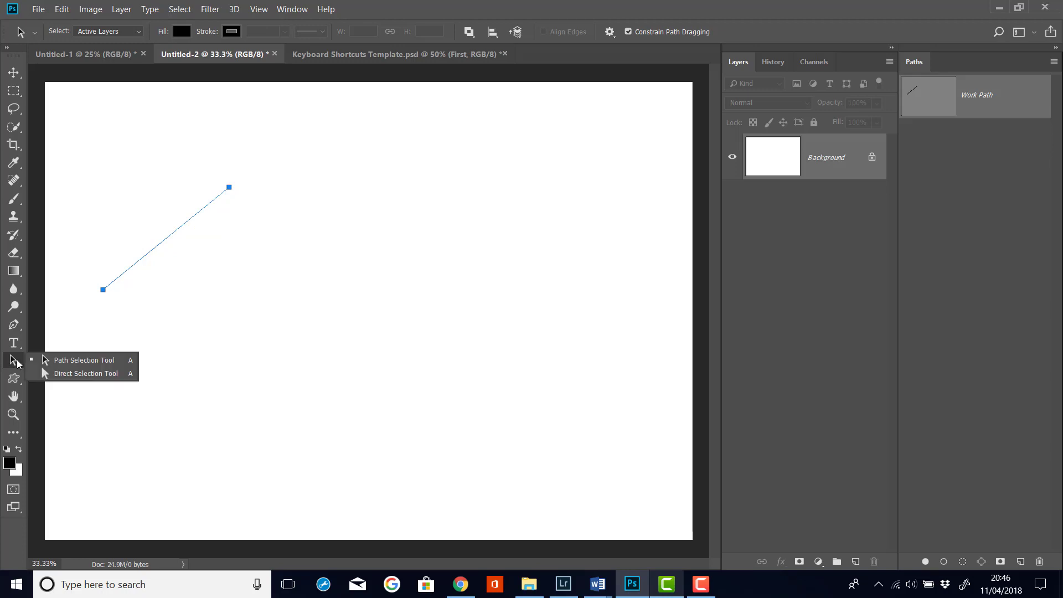
left_click(108, 373)
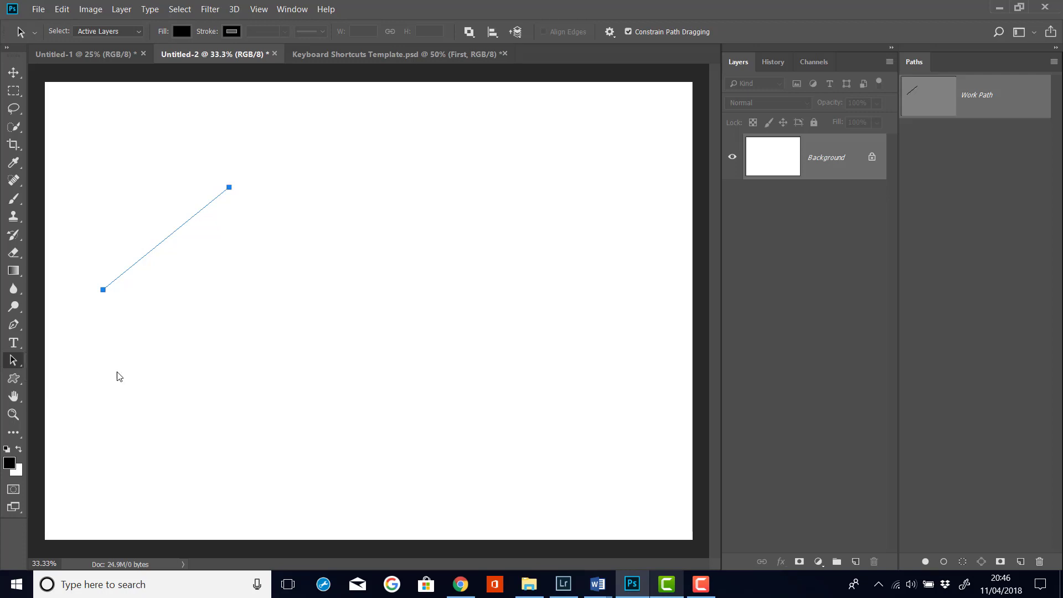
left_click(247, 271)
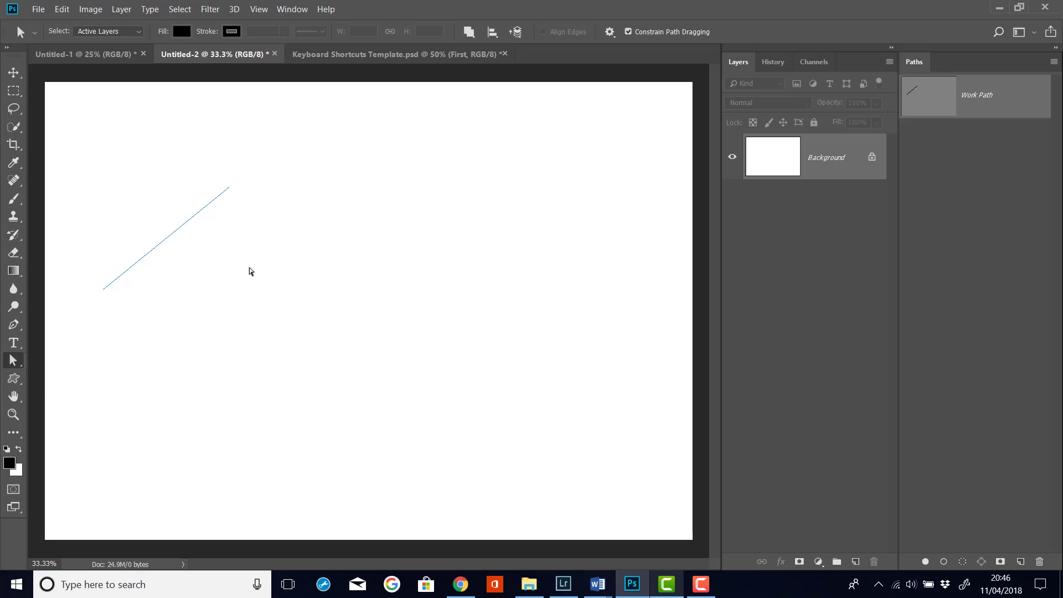
left_click(191, 221)
left_click(229, 187)
left_click(103, 289)
left_click(230, 188)
left_click_drag(229, 189, 241, 291)
left_click_drag(259, 241, 262, 183)
Step: Drag the lower end anchor slightly up and right to a new spot
left_click(102, 298)
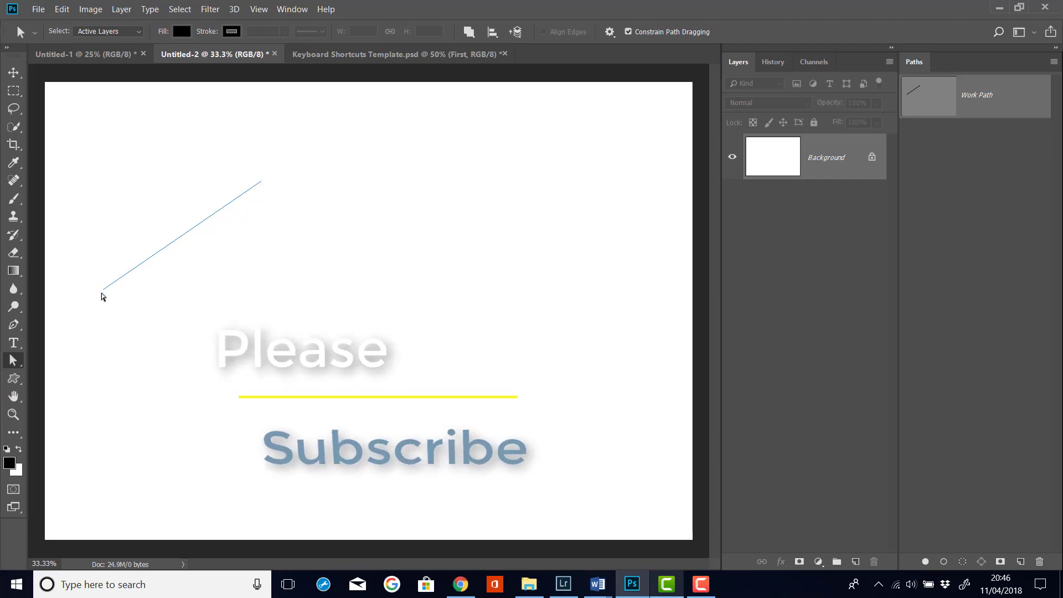
left_click(103, 289)
mouse_move(103, 289)
left_mouse_down()
mouse_move(125, 318)
mouse_move(83, 313)
mouse_move(399, 318)
mouse_move(185, 171)
mouse_move(127, 297)
mouse_move(116, 258)
mouse_move(113, 275)
left_mouse_up()
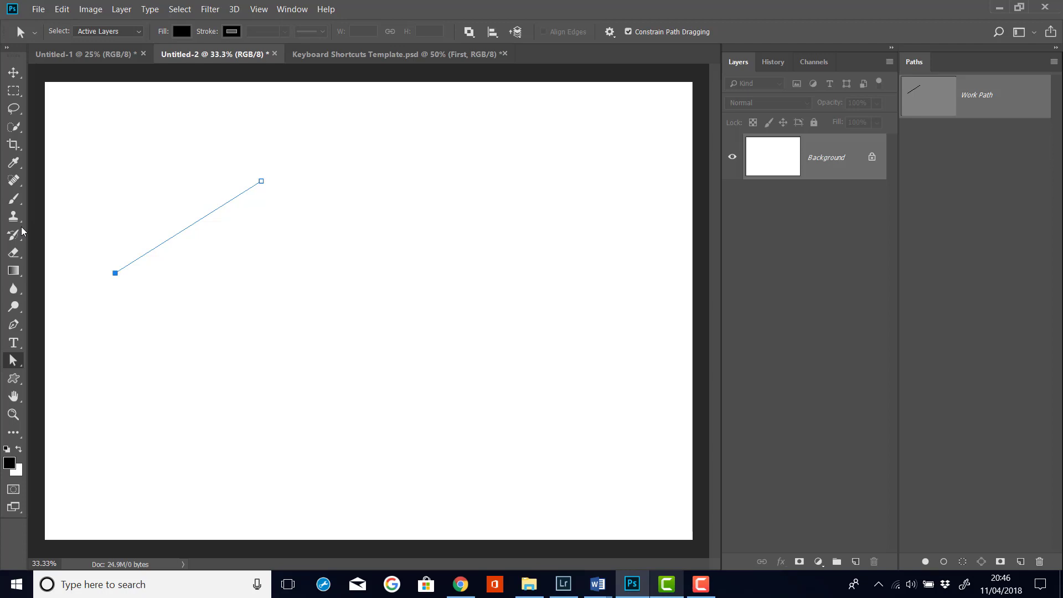
Step: Continue the path from its upper anchor through four new points back to the start anchor
left_click(16, 326)
left_click(53, 327)
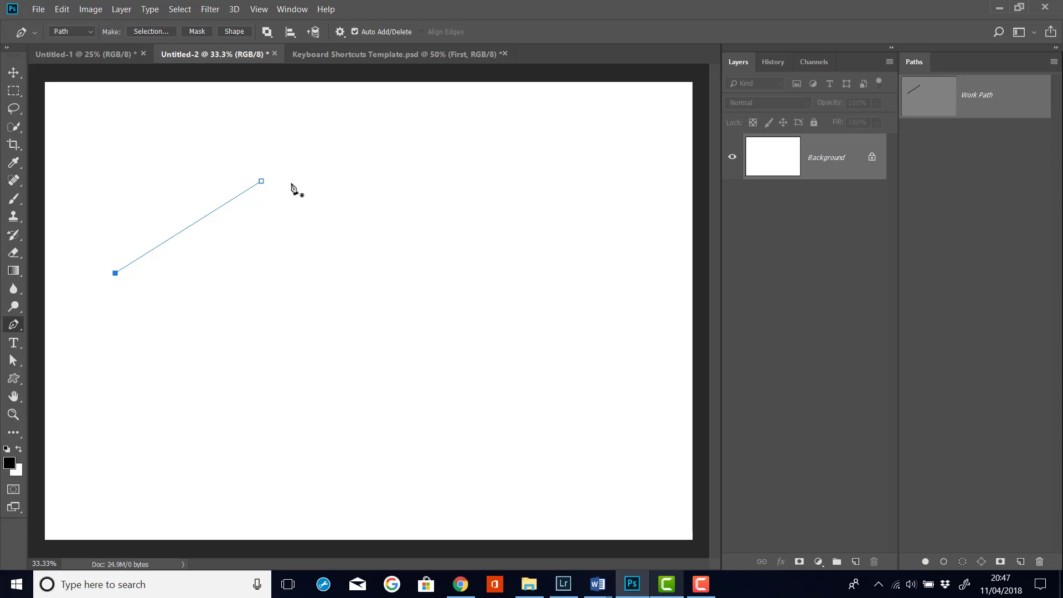
left_click(262, 182)
left_click(412, 242)
left_click(392, 362)
left_click(249, 414)
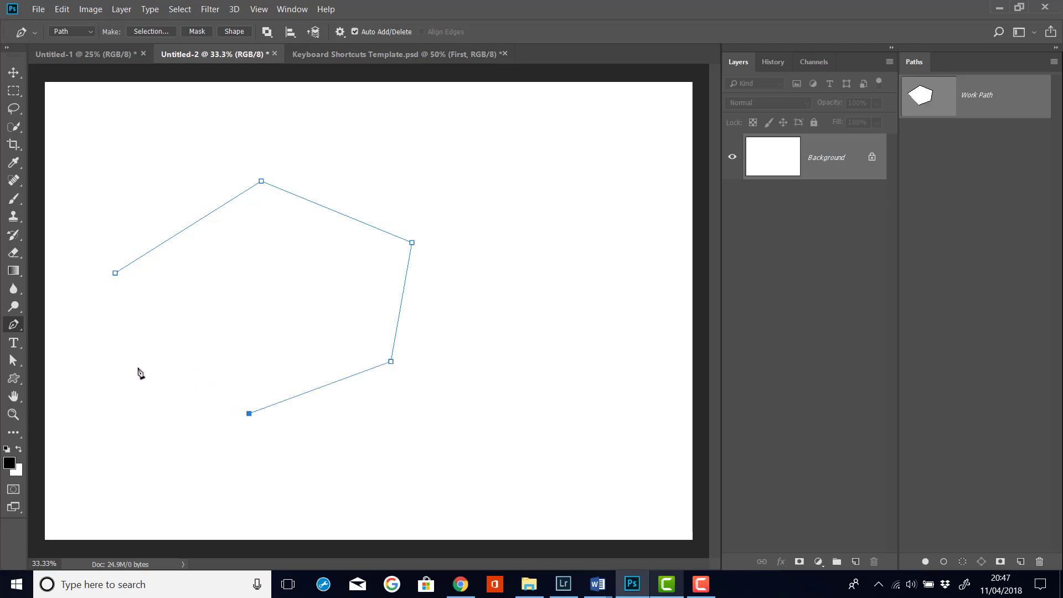
left_click_drag(138, 368, 144, 369)
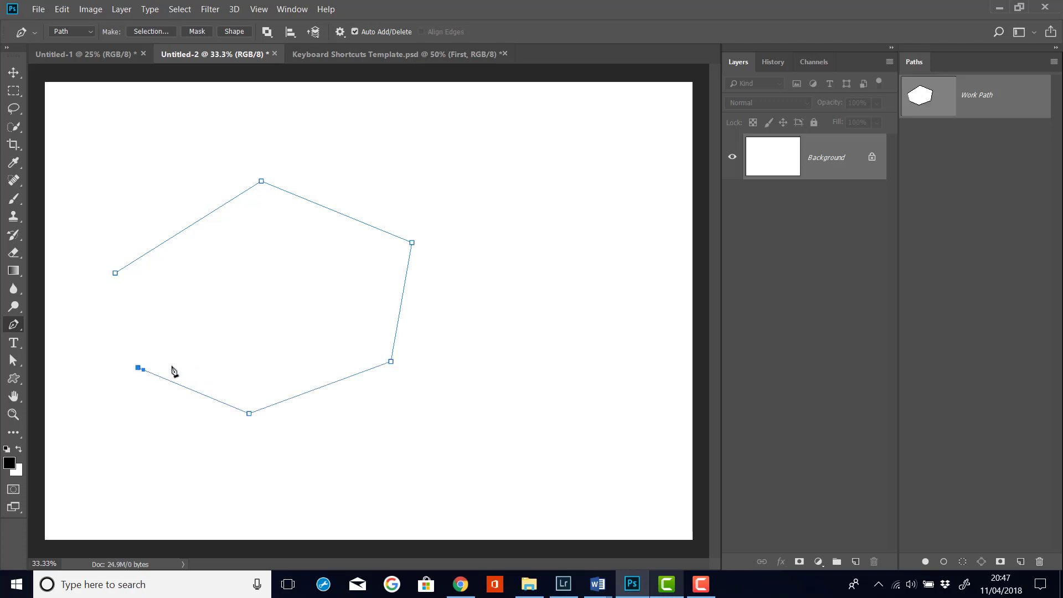
left_click(116, 274)
Step: Close the six-sided path and save Work Path under the name 'Ken'
left_click(117, 274)
double_click(971, 98)
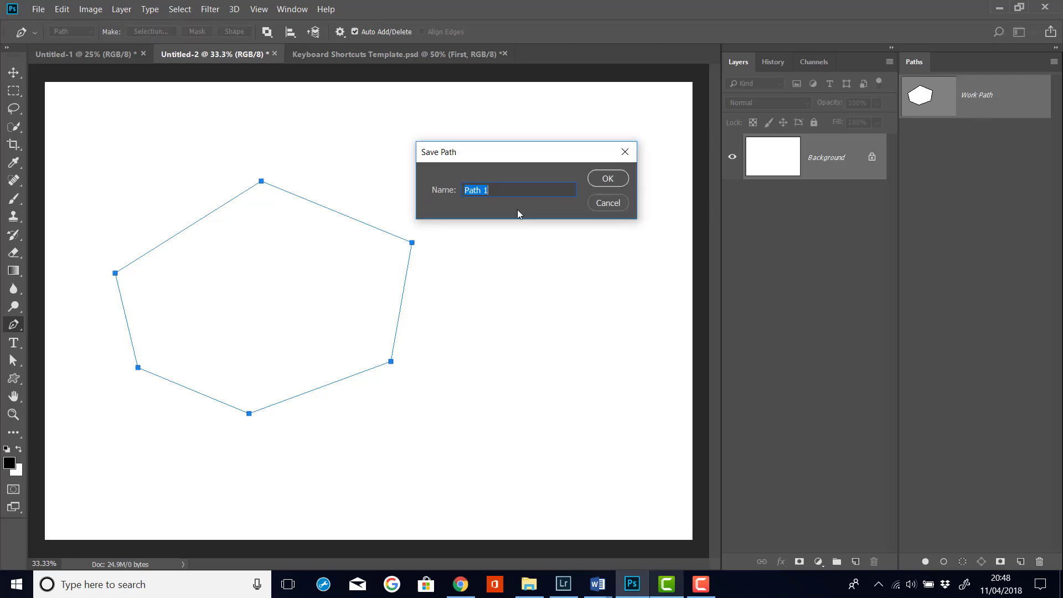
type("Ken")
left_click(608, 177)
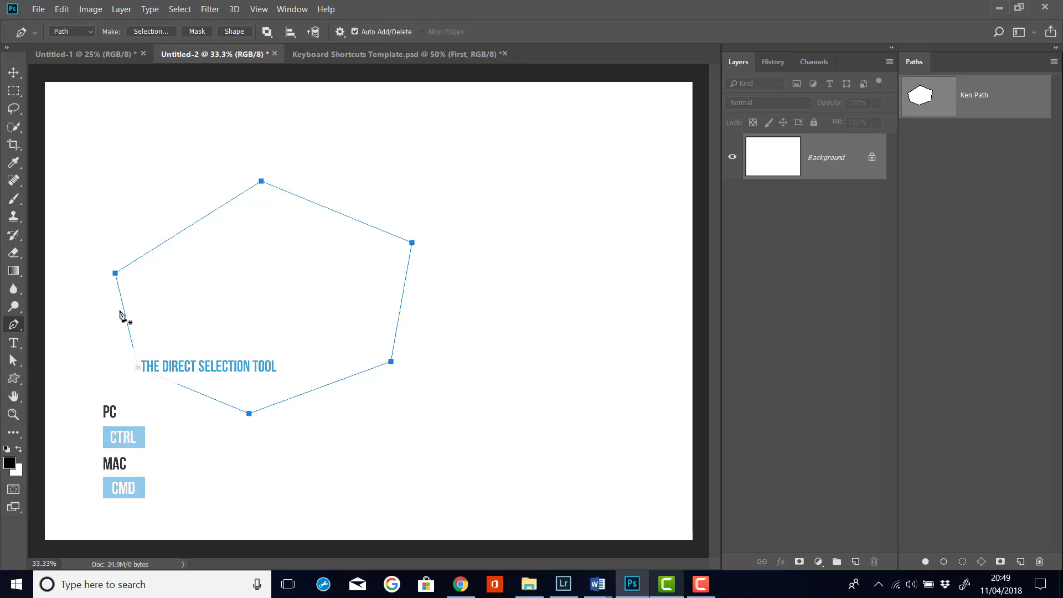
Step: Add then remove an anchor on the left edge, and drag the path up and right
left_click(124, 310)
left_click(125, 310)
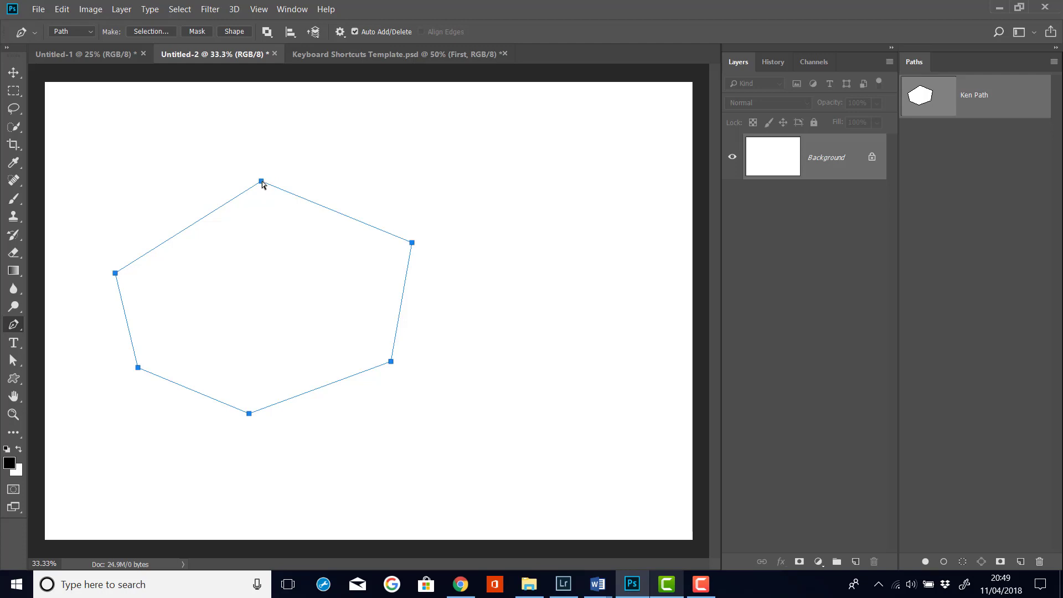
left_click_drag(263, 185, 326, 162)
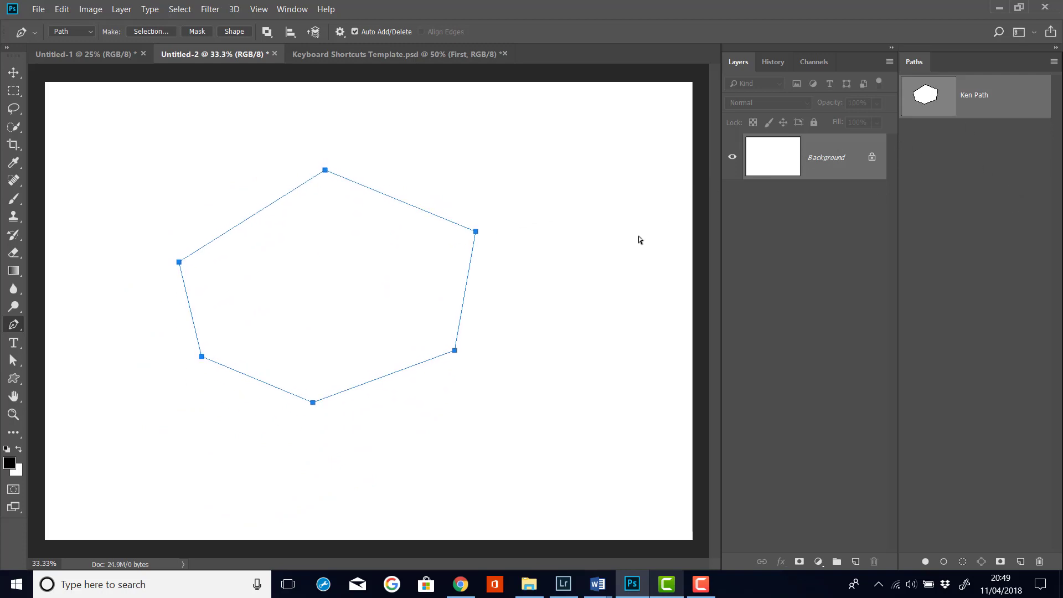
Step: Reselect the path, pull the upper-right corner outward and move the top corner
left_click(578, 284, "ctrl")
left_click(440, 222, "ctrl")
left_click(476, 232, "ctrl")
left_click_drag(477, 237, 503, 202)
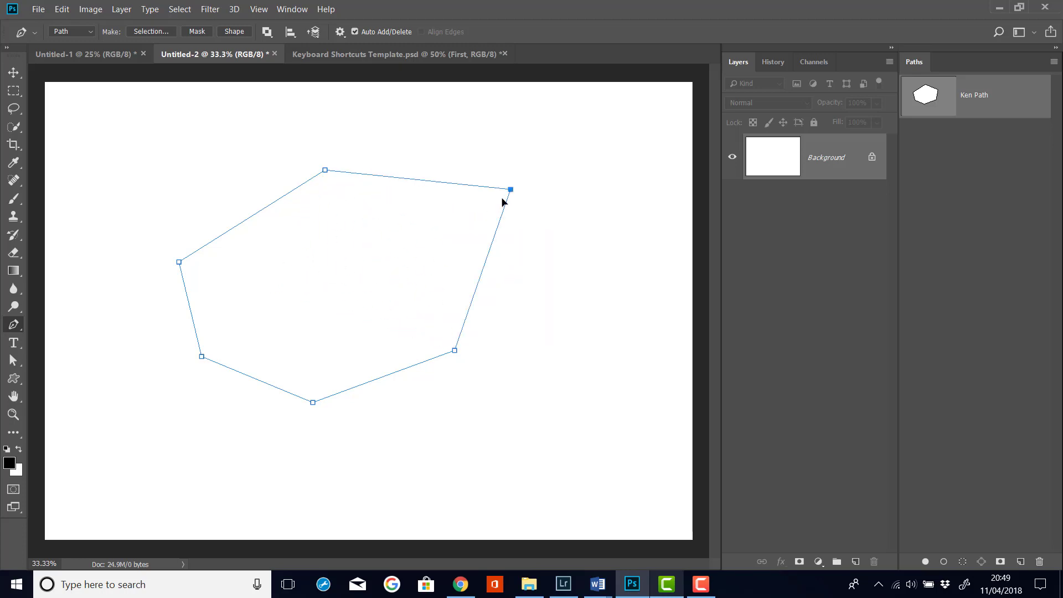
left_click_drag(325, 171, 346, 114)
Step: Undo a left-corner move, then nudge the upper-left edge and push the right edge outward
left_click(179, 262)
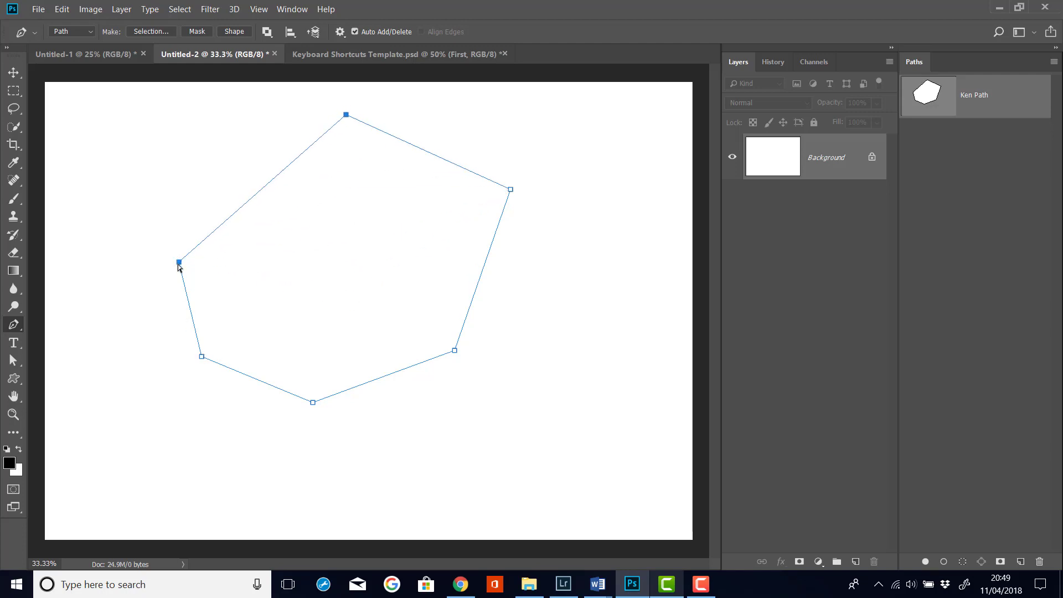
left_click_drag(179, 262, 342, 300)
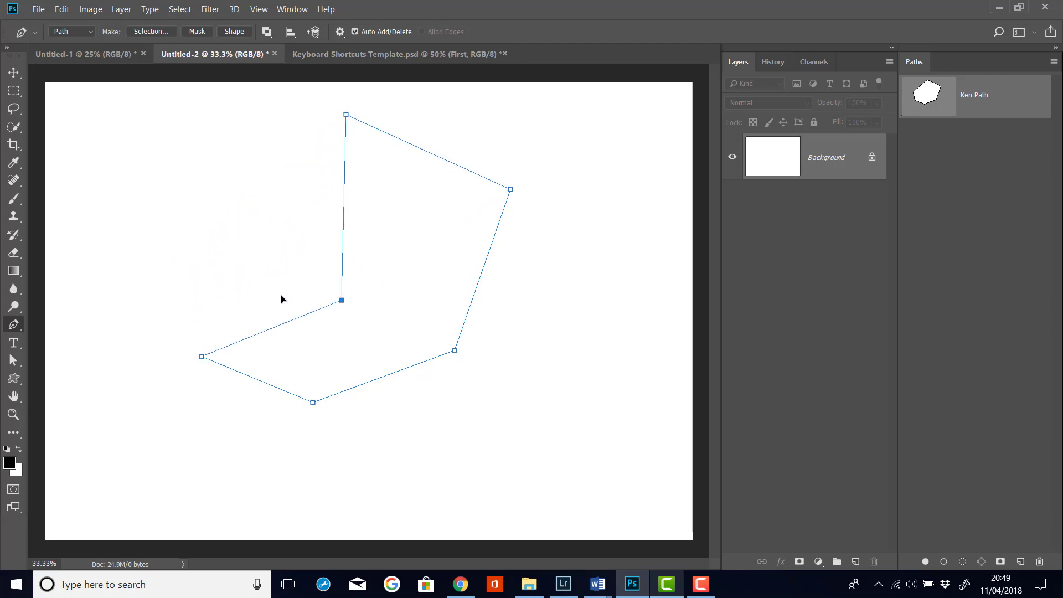
key("ctrl+z")
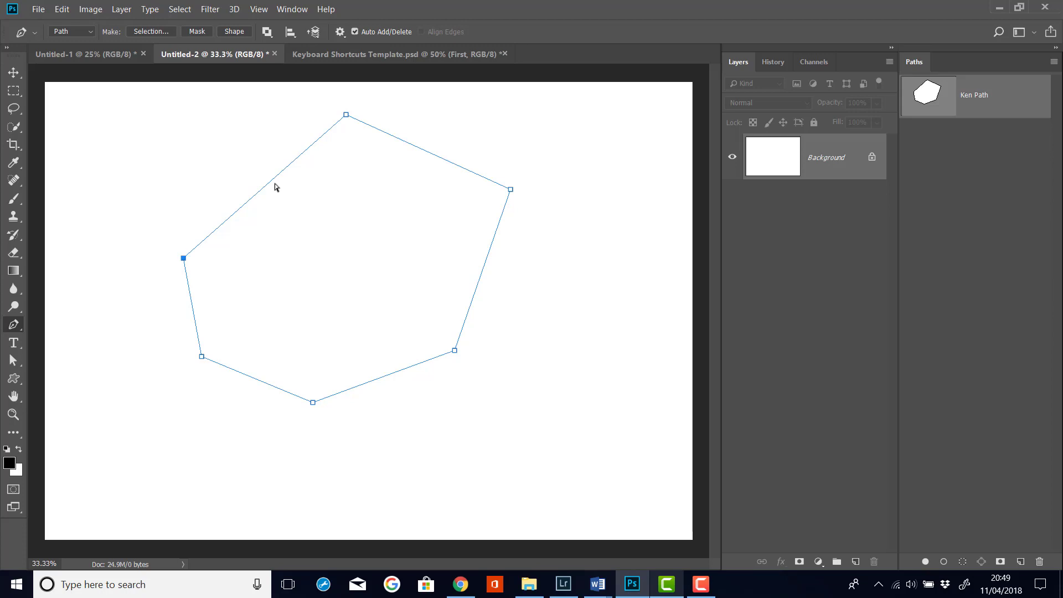
left_click_drag(273, 182, 292, 197)
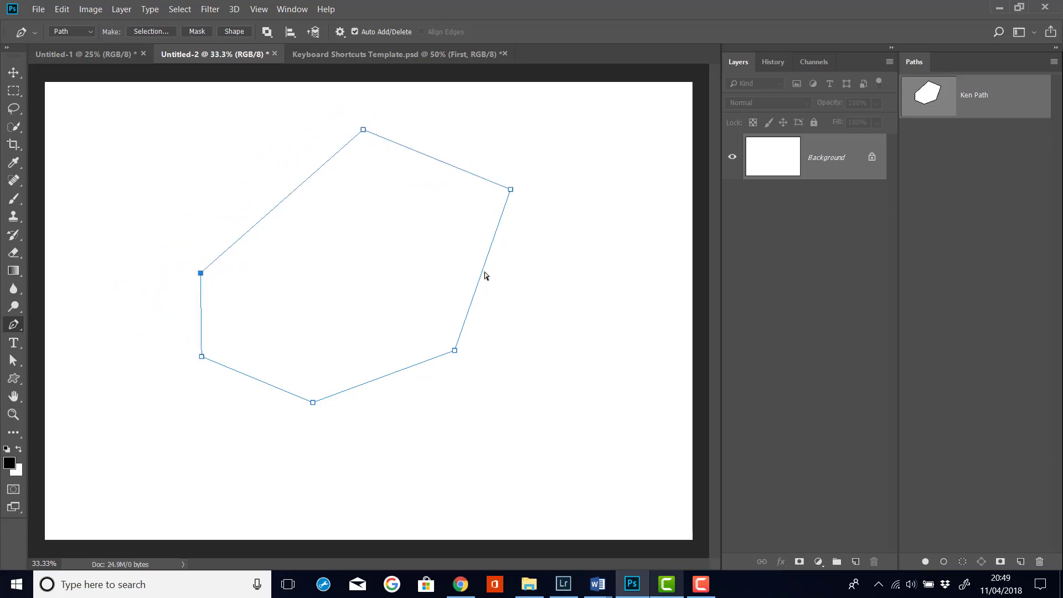
left_click_drag(482, 277, 470, 319)
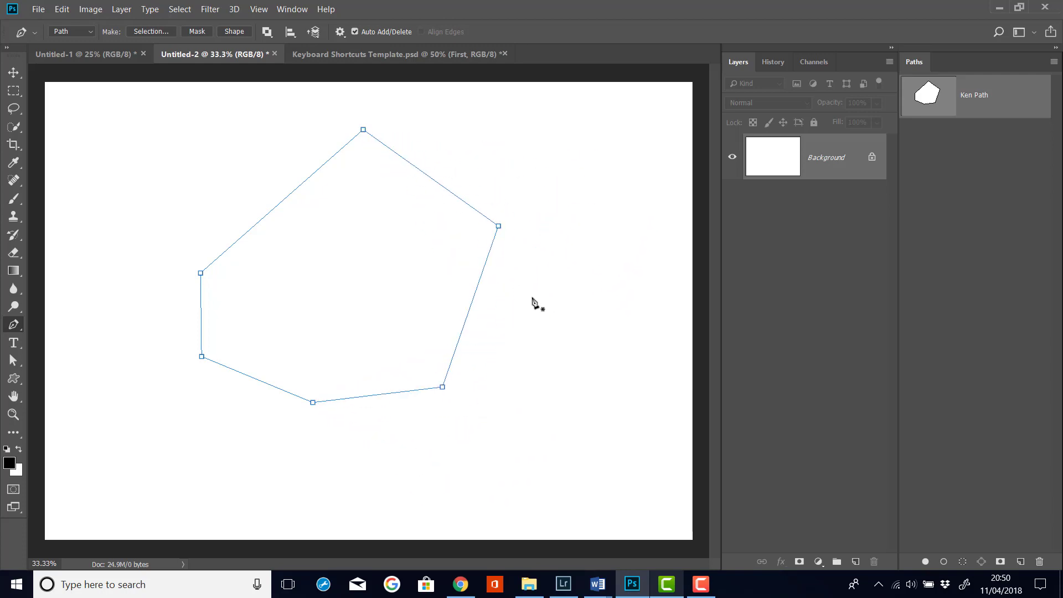
Step: Delete the upper-right anchor and add a smooth anchor midway along the right edge
left_click(499, 227)
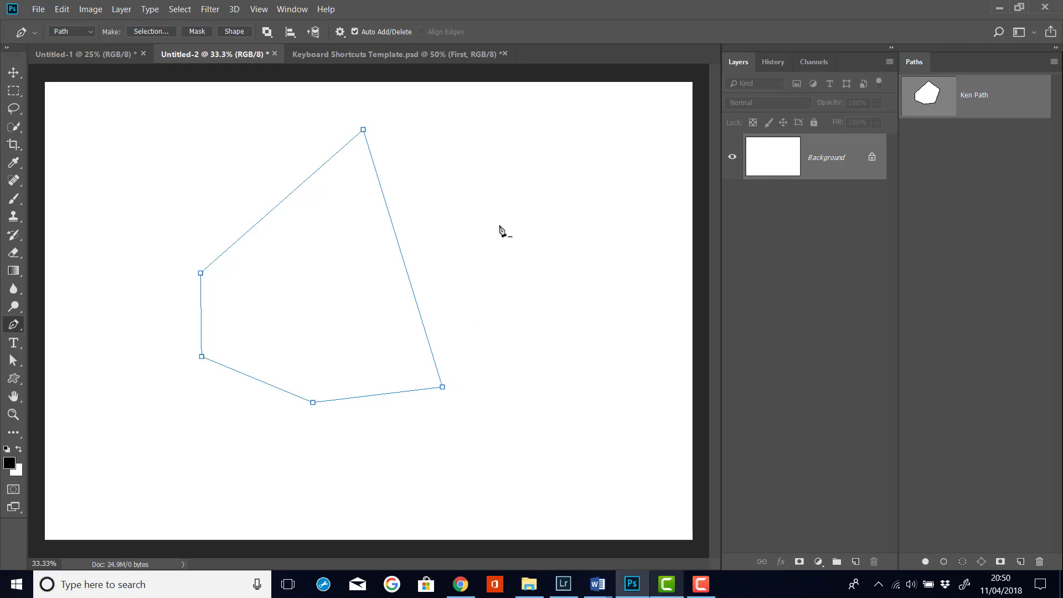
left_click(403, 260)
Step: Pull the new right-edge anchor outward and reshape the curve with its lower direction handle
left_click_drag(409, 262, 523, 228)
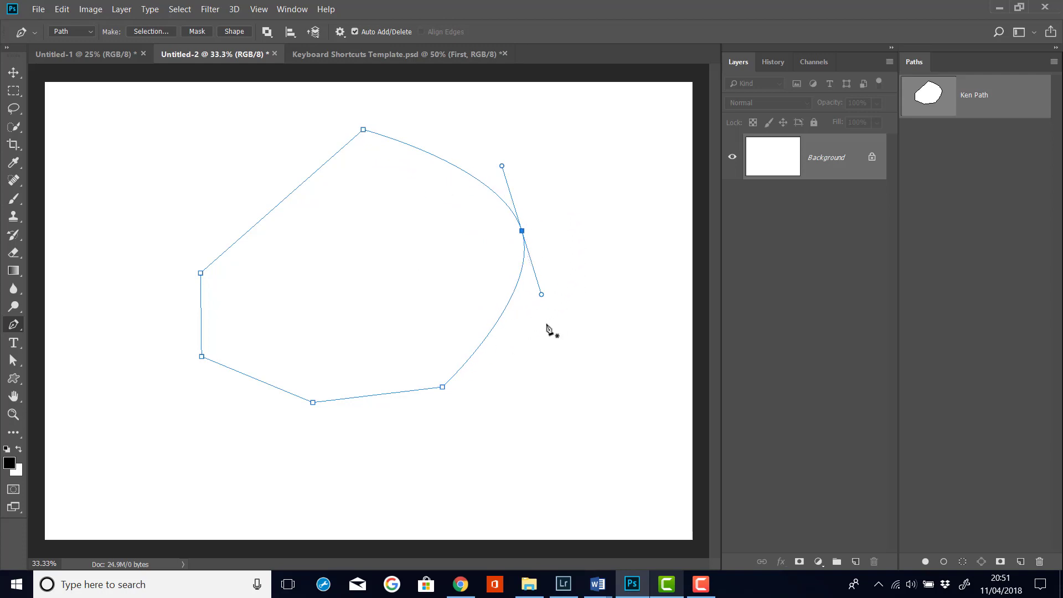
left_click(542, 294)
left_click_drag(541, 295, 512, 254)
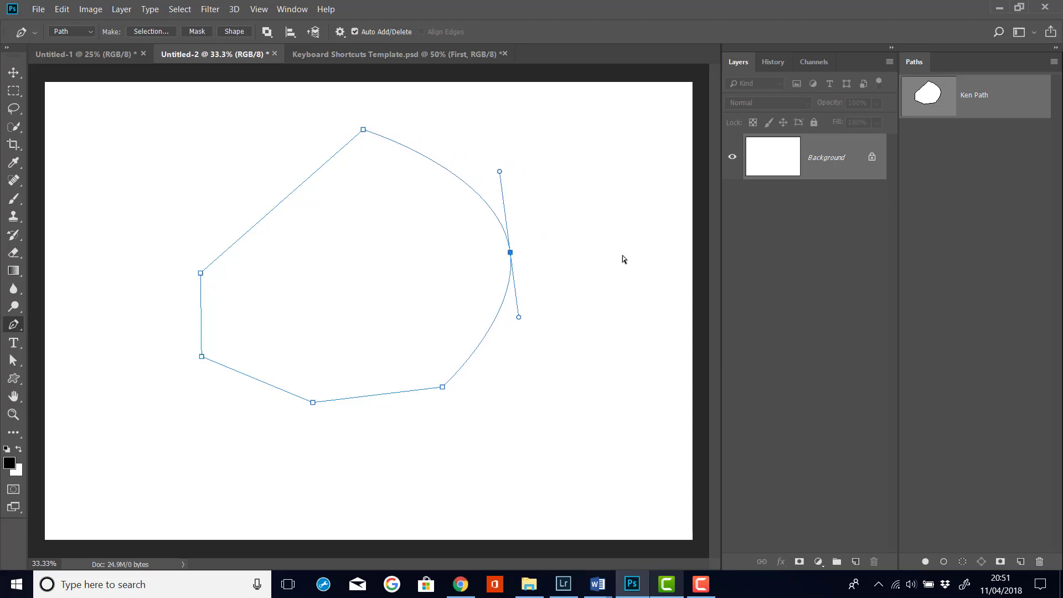
Step: Use the Convert Point Tool to make the right anchor a corner, then pull upright smooth handles
right_click(14, 327)
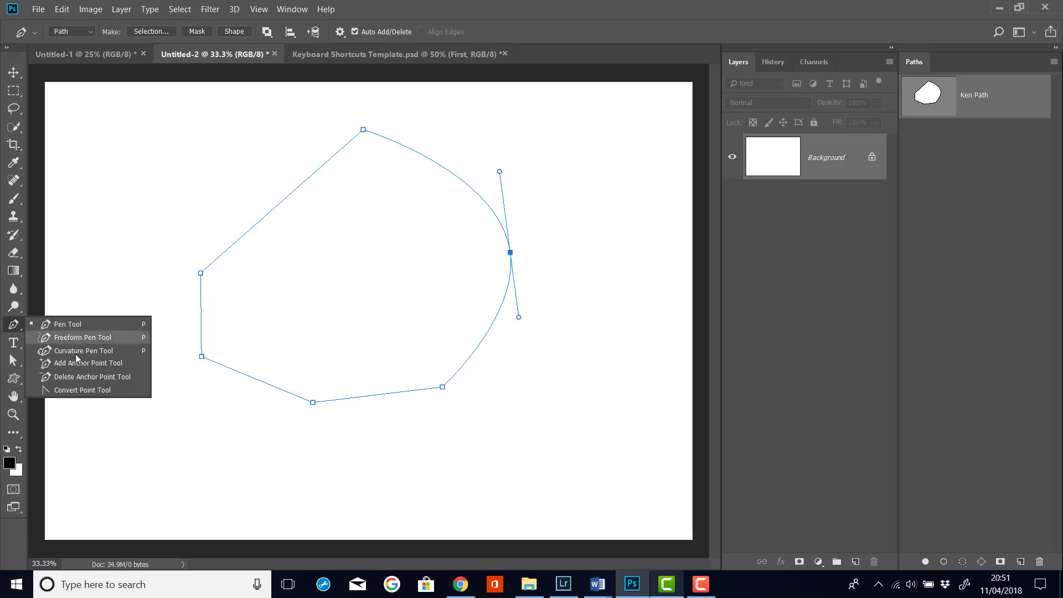
left_click(83, 390)
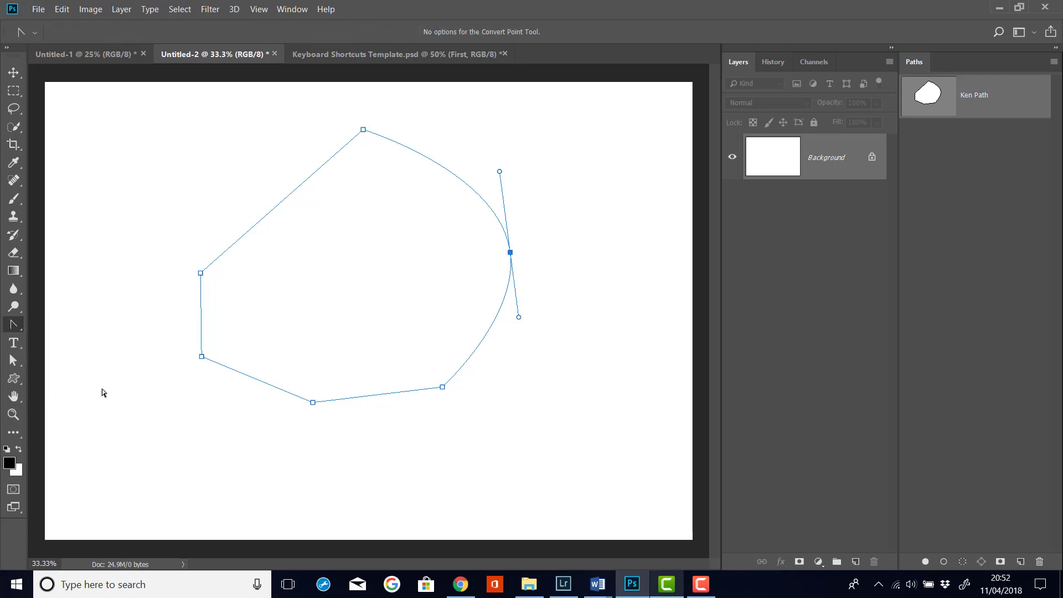
left_click(510, 252)
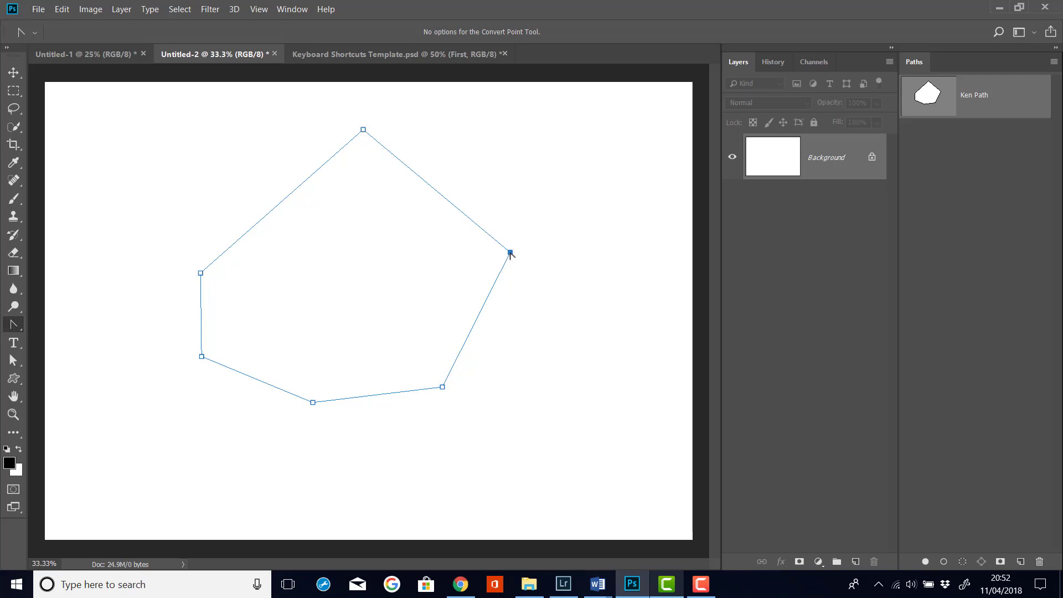
left_click_drag(510, 252, 532, 367)
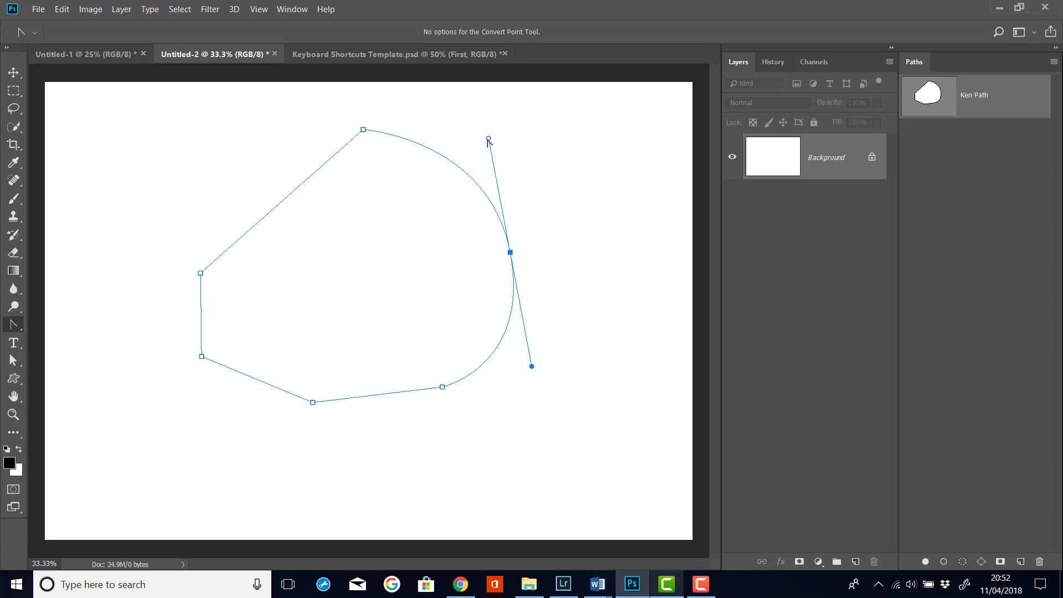
left_click_drag(488, 139, 497, 160)
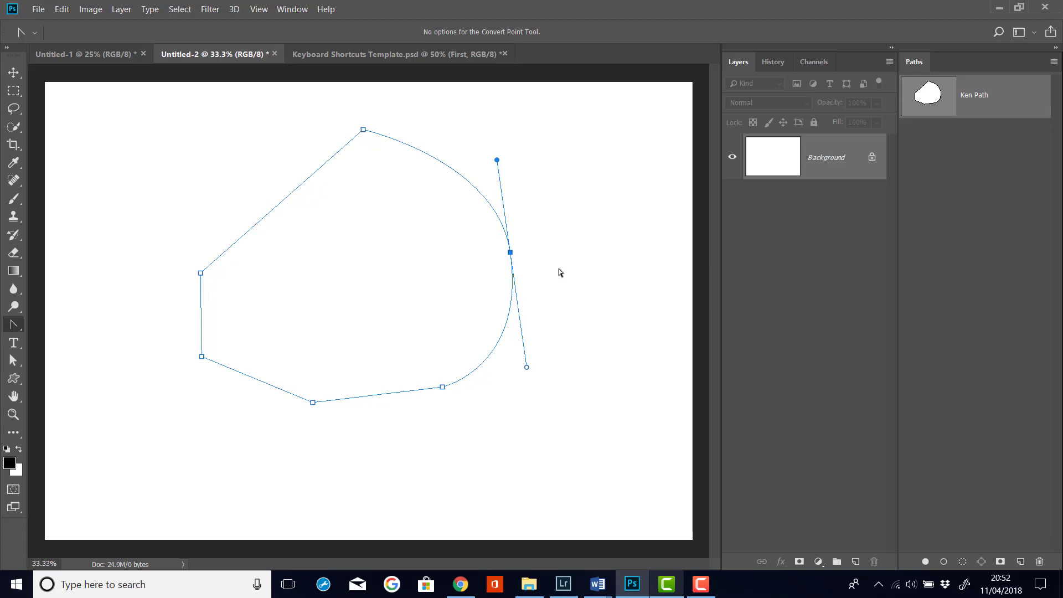
Step: Return to the Pen Tool and convert the right anchor back into a corner
right_click(12, 326)
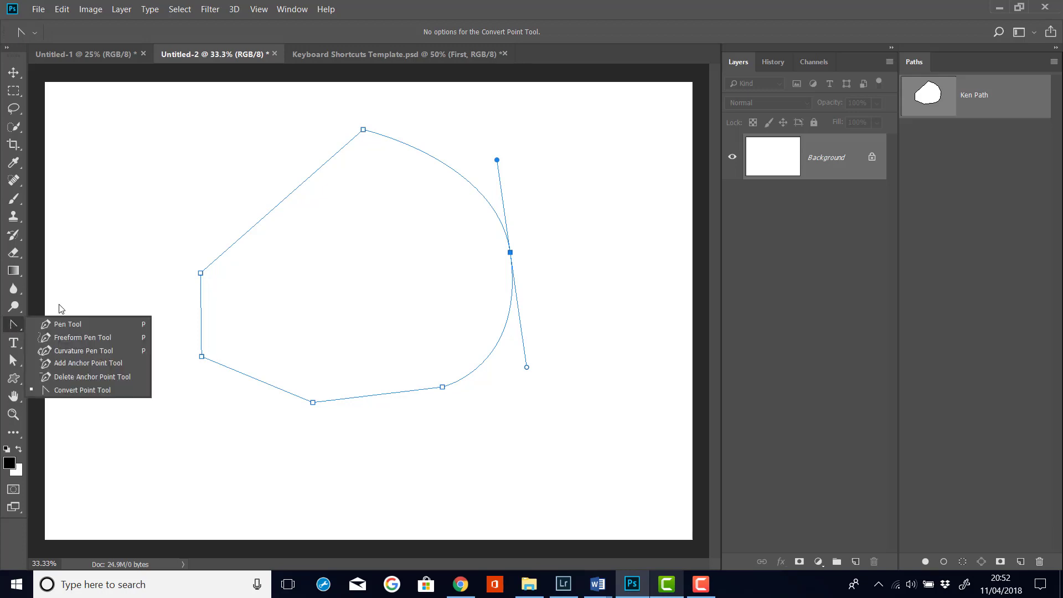
left_click(68, 326)
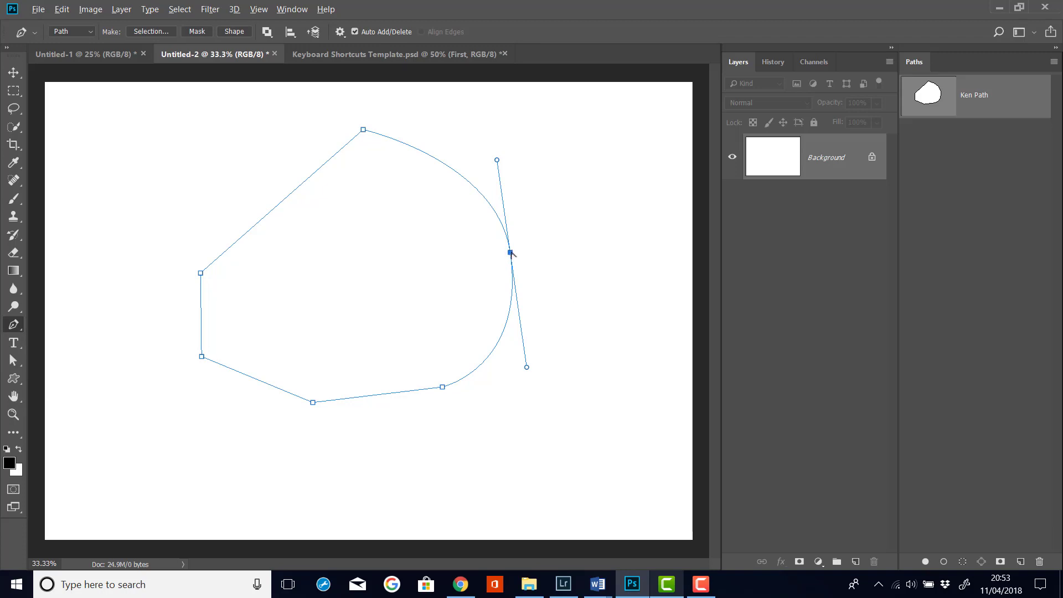
left_click(510, 252, "alt")
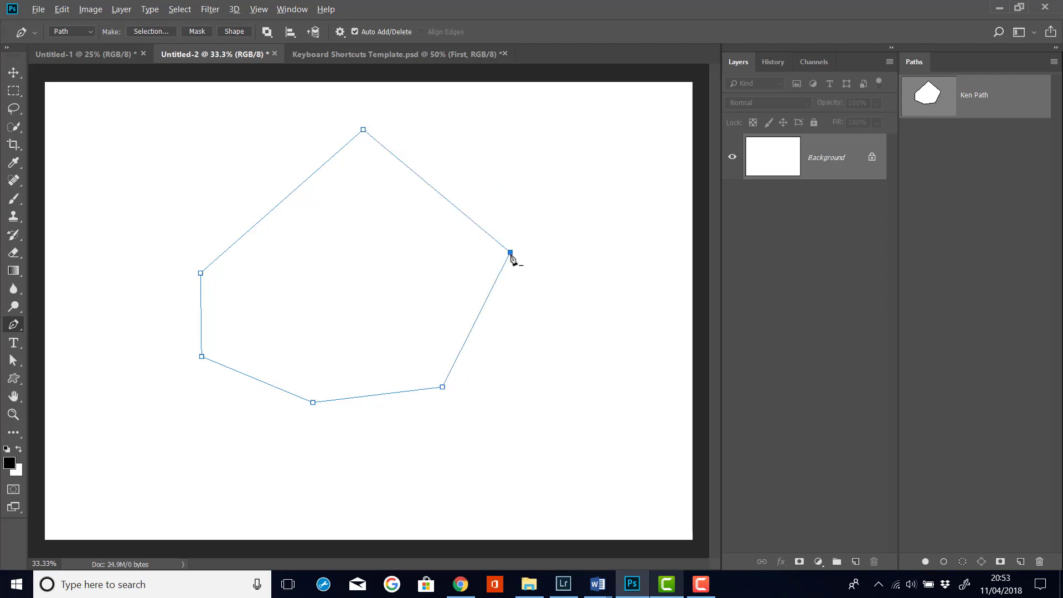
Step: Nudge the right anchor upward and pull near-vertical handles to round the right side outward
key("alt")
mouse_move(512, 253)
left_mouse_down()
mouse_move(514, 293)
mouse_move(513, 183)
mouse_move(502, 285)
mouse_move(519, 230)
mouse_move(513, 171)
mouse_move(508, 241)
left_mouse_up()
left_click_drag(505, 241, 516, 346)
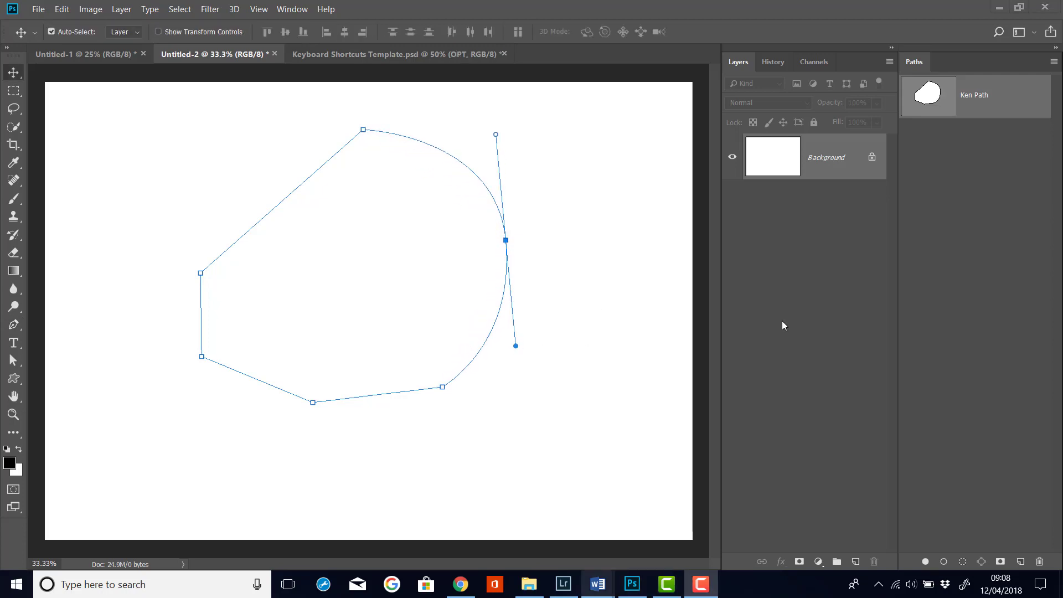